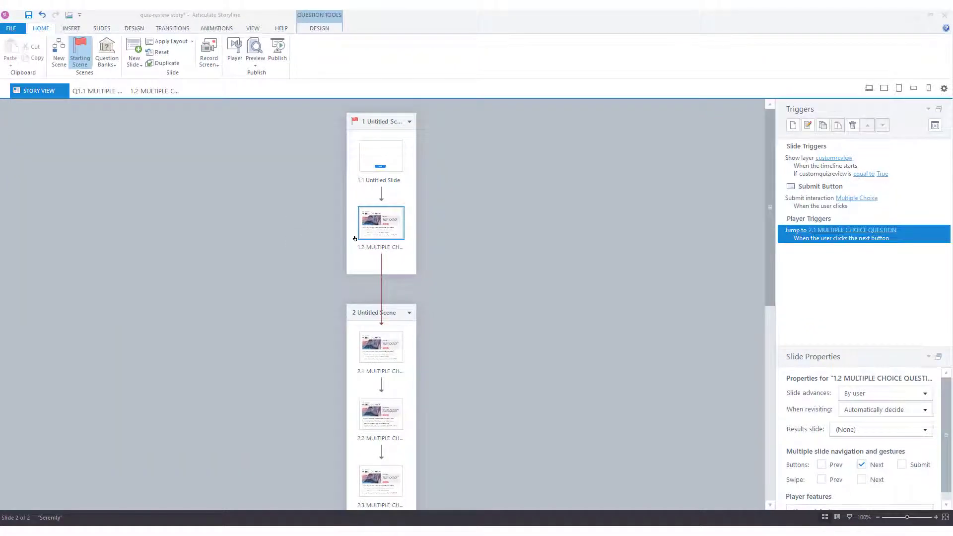
Step: Open slide 1.2 and choose Create Question Bank from the Slides tab's Question Banks menu
{"action": "double_click", "coordinate": [377, 235]}
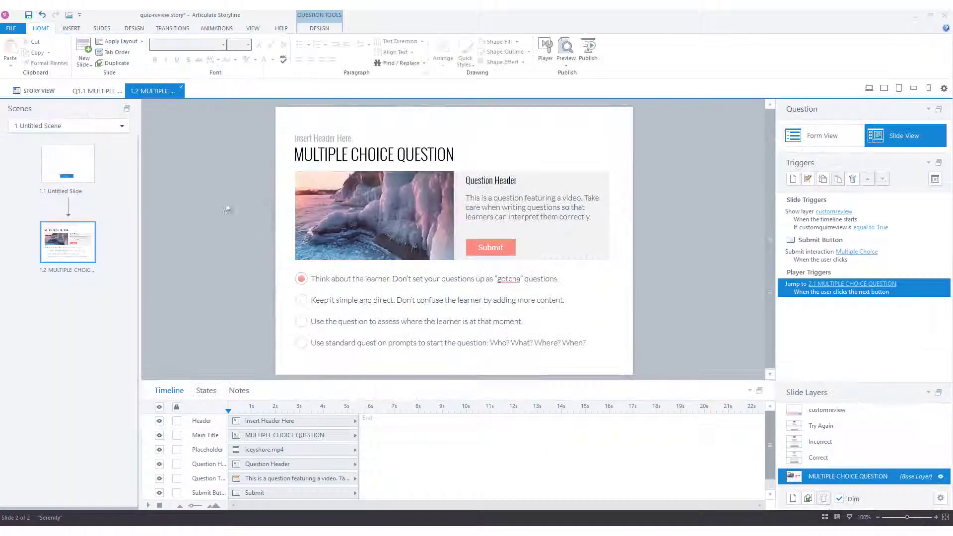
{"action": "left_click", "coordinate": [101, 28]}
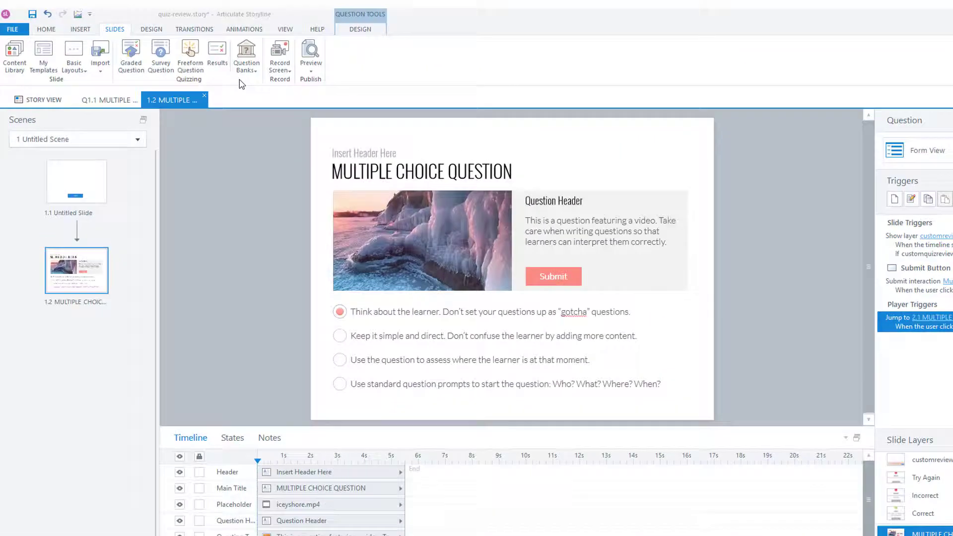
{"action": "left_click", "coordinate": [416, 102]}
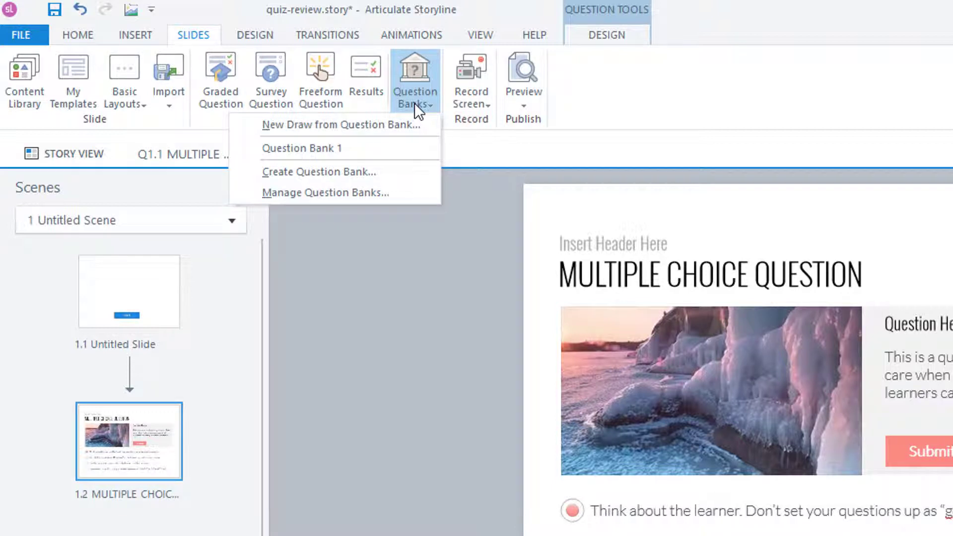
{"action": "left_click", "coordinate": [319, 171]}
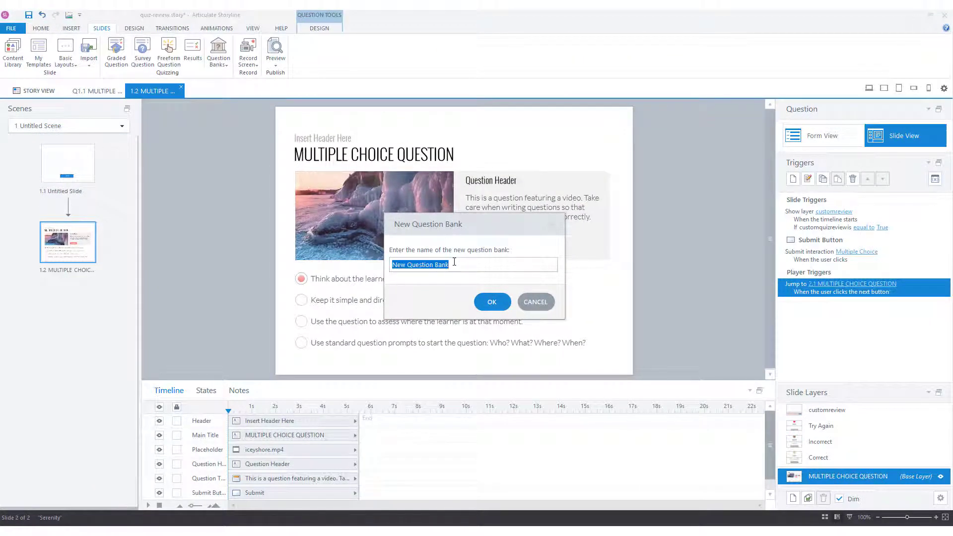
Step: Replace the default name with 'End Quiz' and create the empty question bank
{"action": "left_click_drag", "start_coordinate": [454, 263], "coordinate": [349, 261]}
{"action": "type", "text": "End Quiz"}
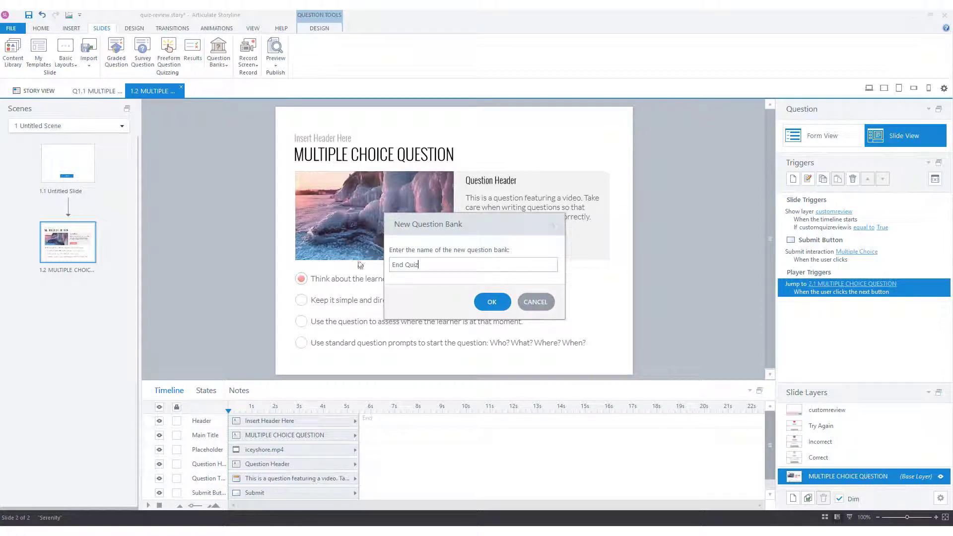
{"action": "left_click", "coordinate": [493, 302]}
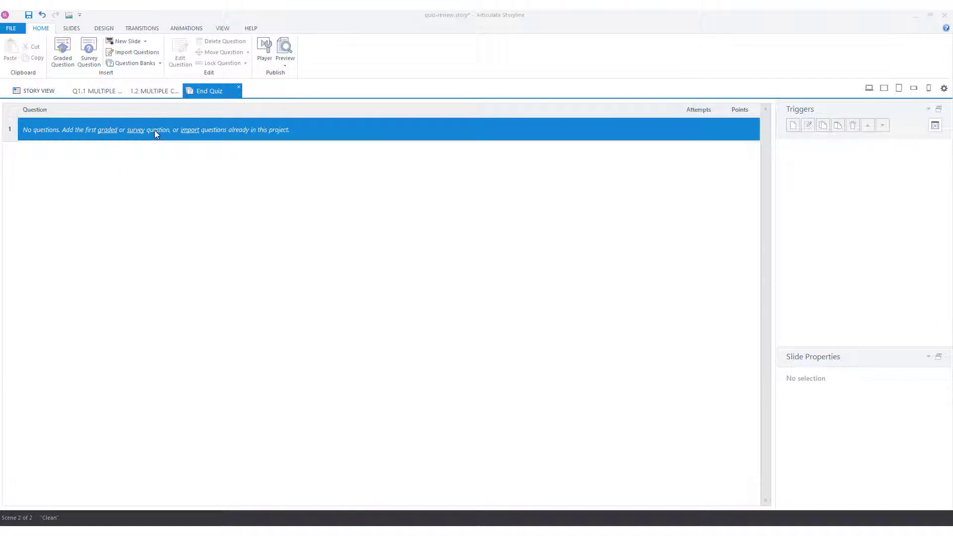
Step: Insert a True/False graded question into End Quiz and open it in Slide View
{"action": "left_click", "coordinate": [107, 129]}
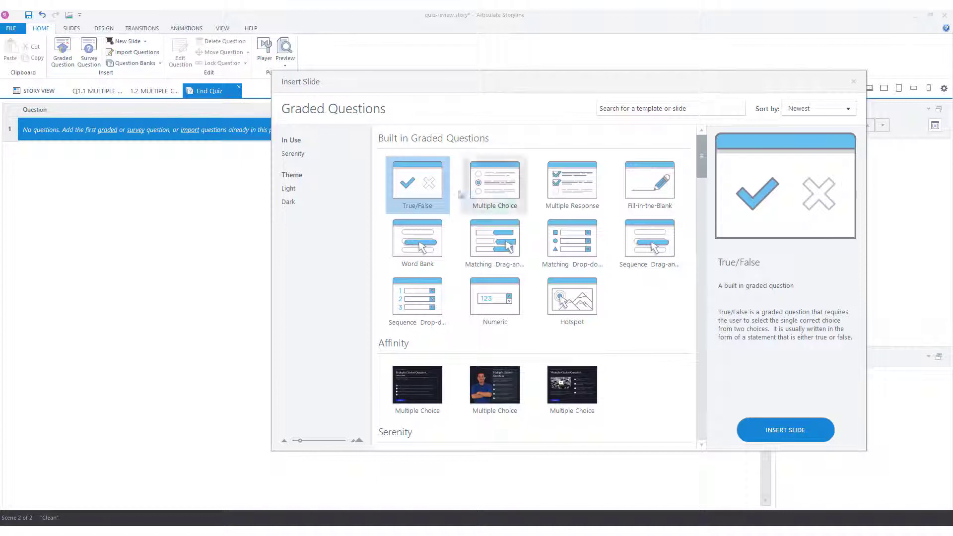
{"action": "left_click", "coordinate": [782, 430]}
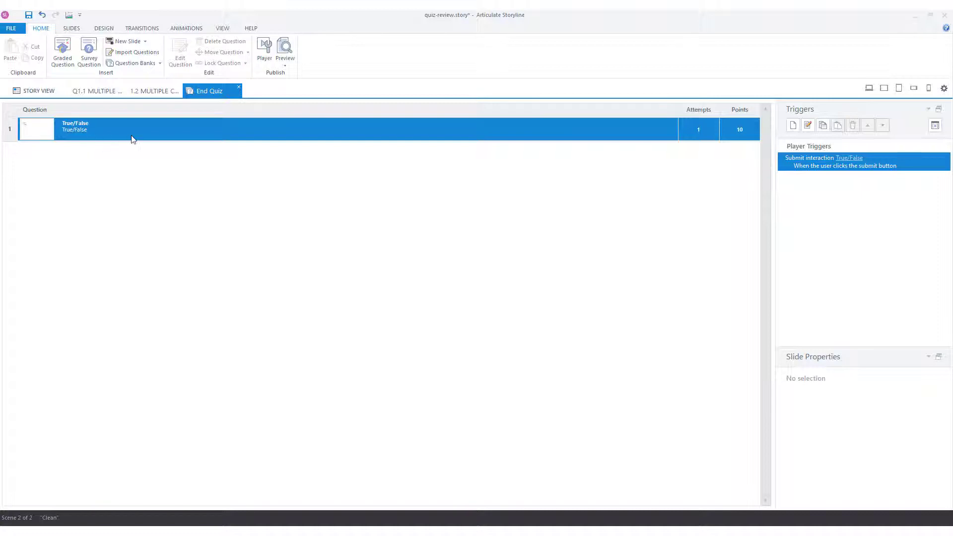
{"action": "double_click", "coordinate": [132, 139]}
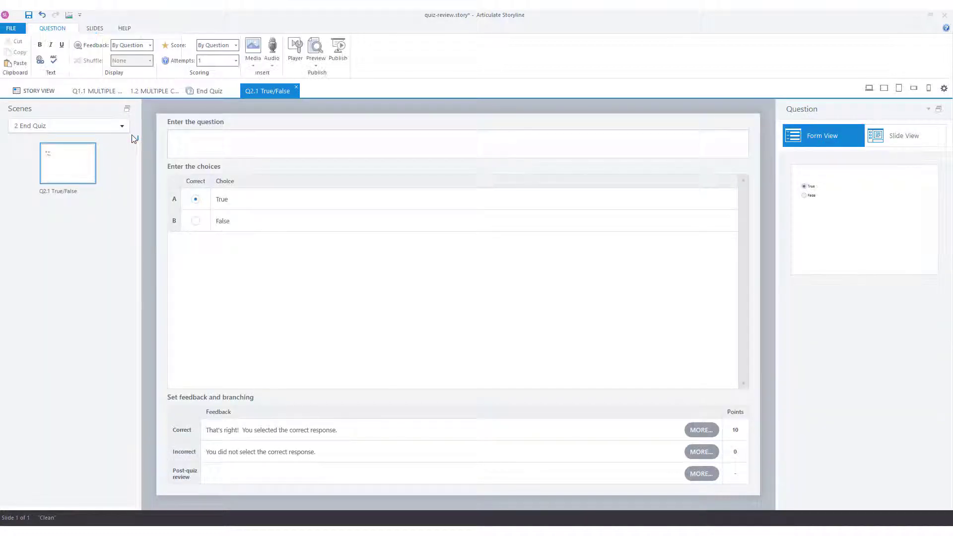
{"action": "left_click", "coordinate": [878, 136]}
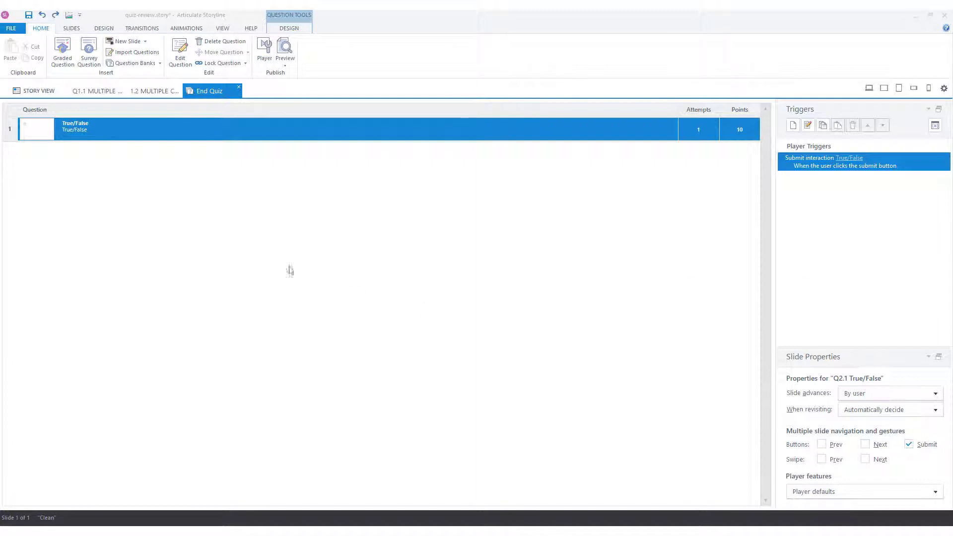
Step: Import all three multiple-choice questions from scene 2 of this story as copies into End Quiz
{"action": "left_click", "coordinate": [138, 53]}
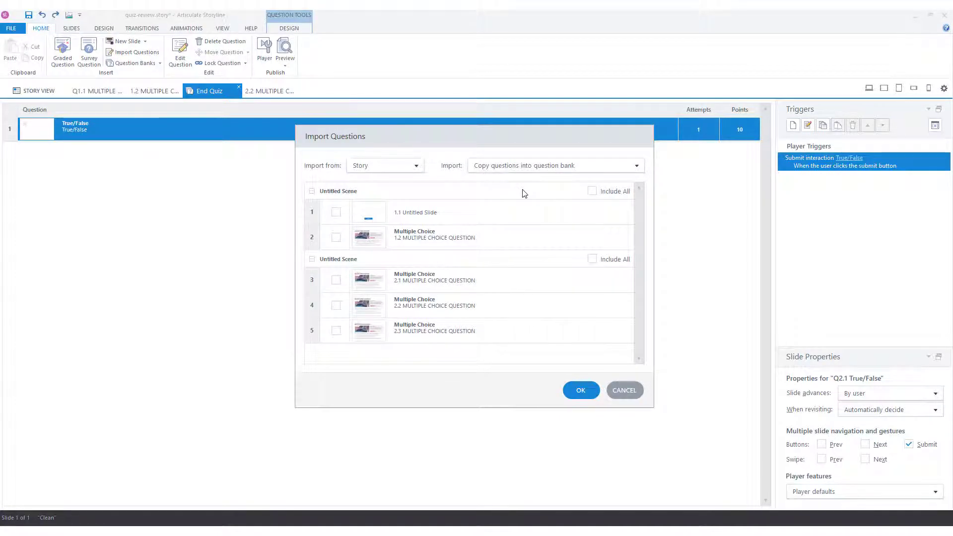
{"action": "left_click", "coordinate": [637, 165]}
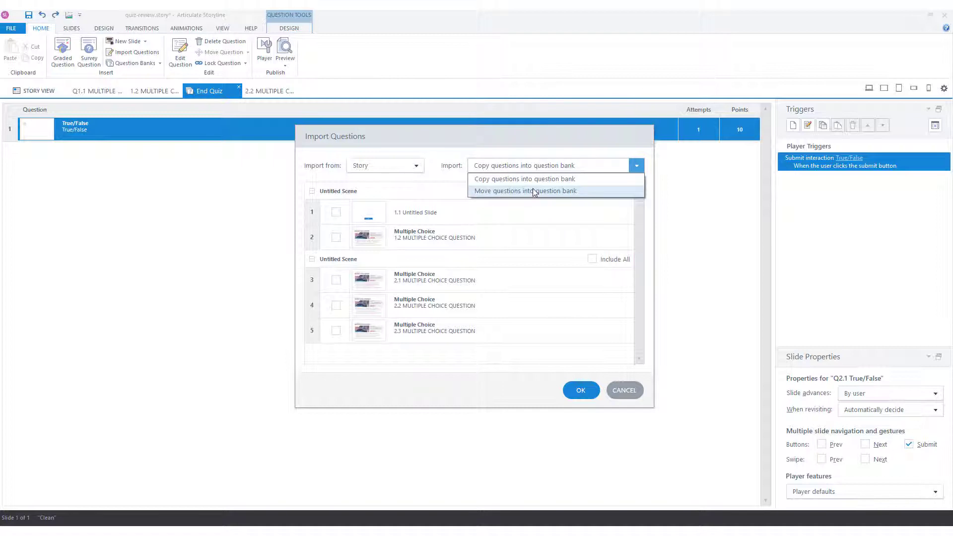
{"action": "left_click", "coordinate": [434, 180]}
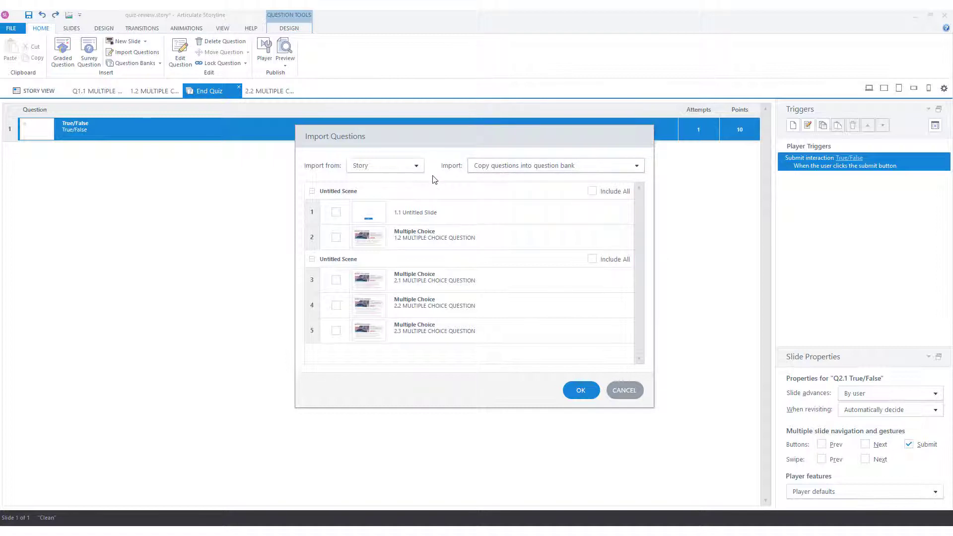
{"action": "left_click", "coordinate": [416, 166]}
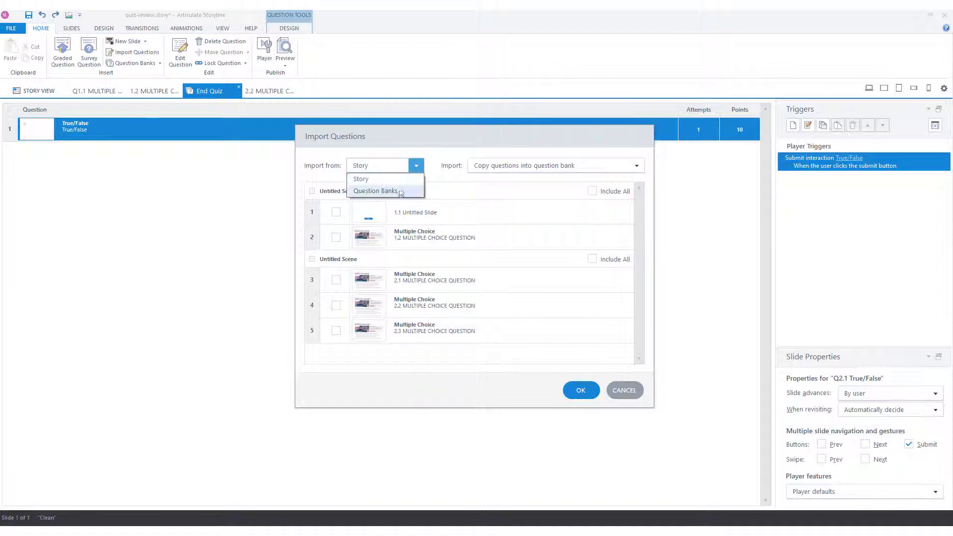
{"action": "left_click", "coordinate": [457, 187]}
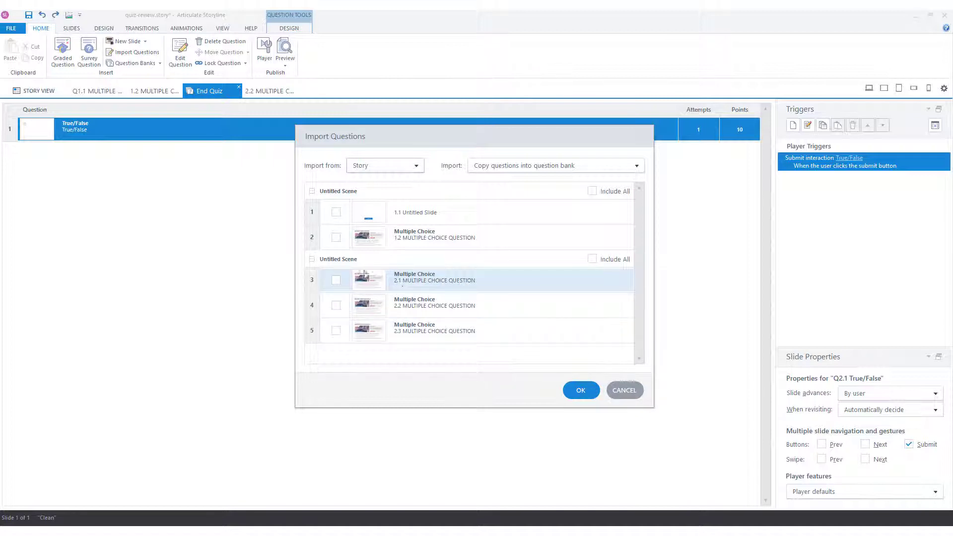
{"action": "left_click", "coordinate": [593, 259]}
{"action": "left_click", "coordinate": [581, 391]}
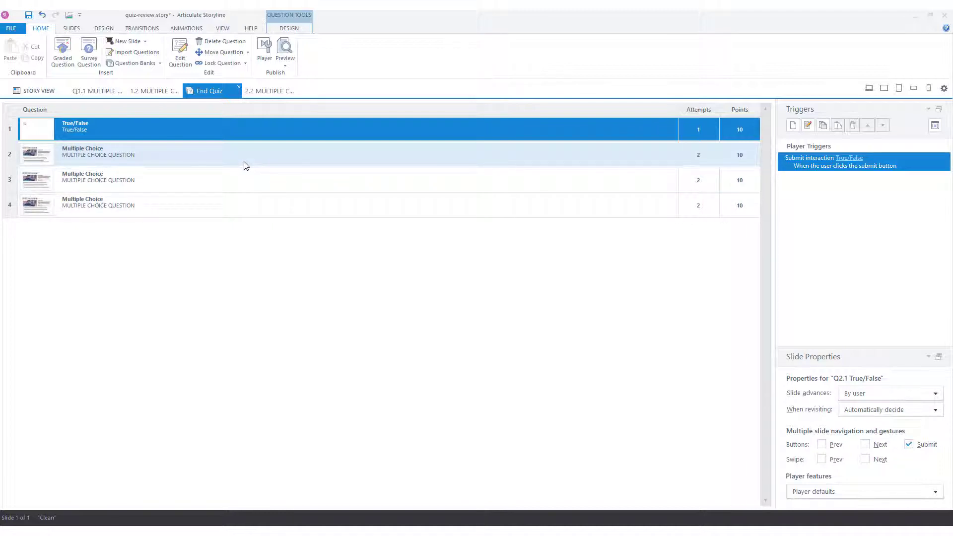
{"action": "key", "text": "Escape"}
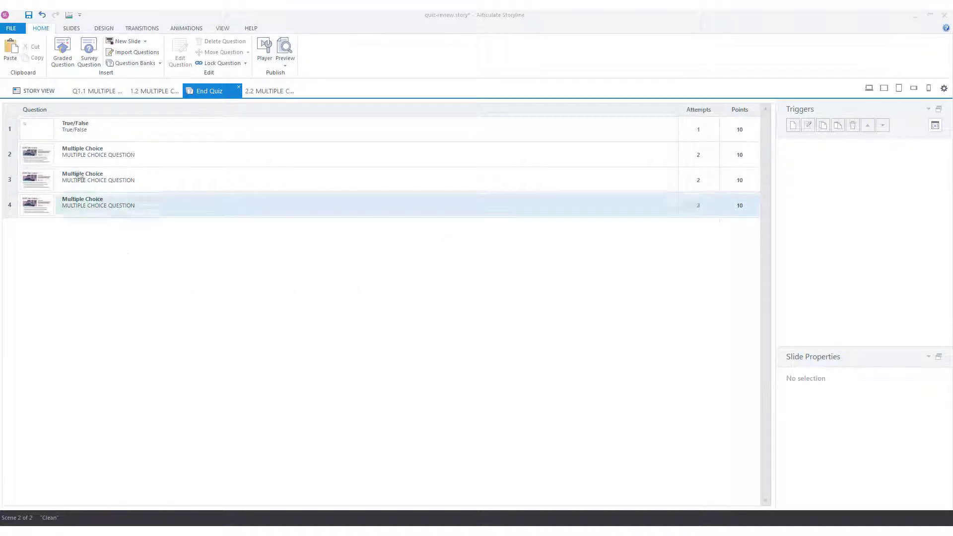
Step: In story view, insert a new Quiz scene slide drawing its questions from the '2 End Quiz' bank
{"action": "left_click", "coordinate": [44, 88]}
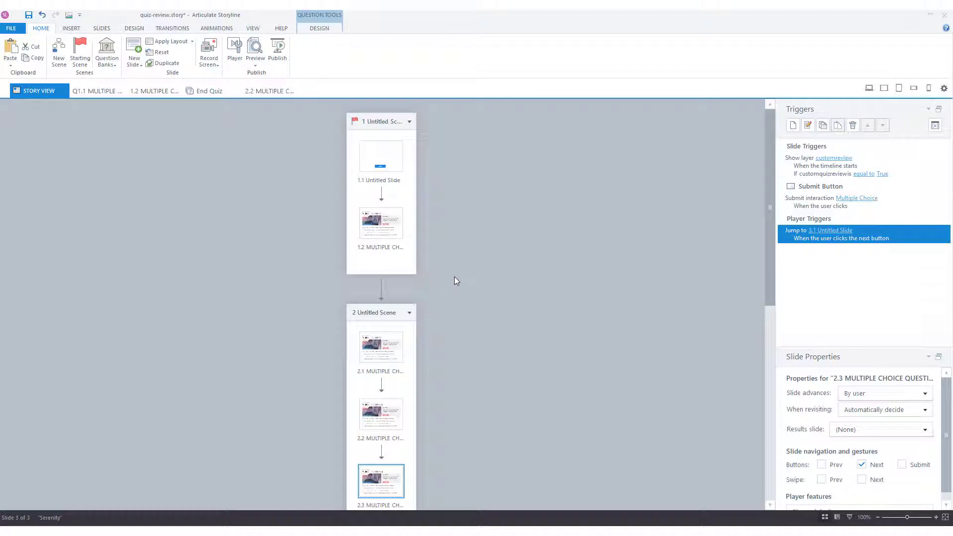
{"action": "scroll", "coordinate": [459, 283], "scroll_direction": "down", "scroll_amount": 4}
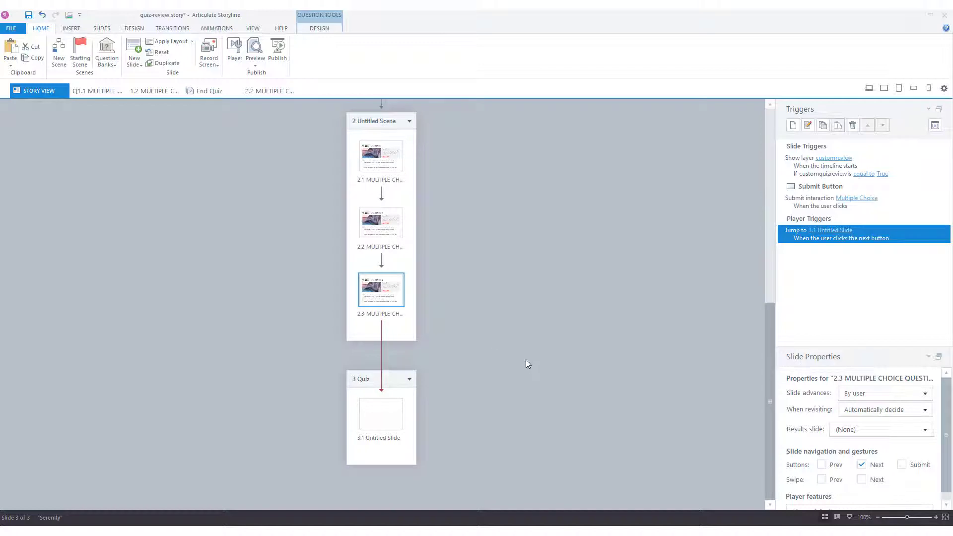
{"action": "left_click_drag", "start_coordinate": [368, 377], "coordinate": [376, 409]}
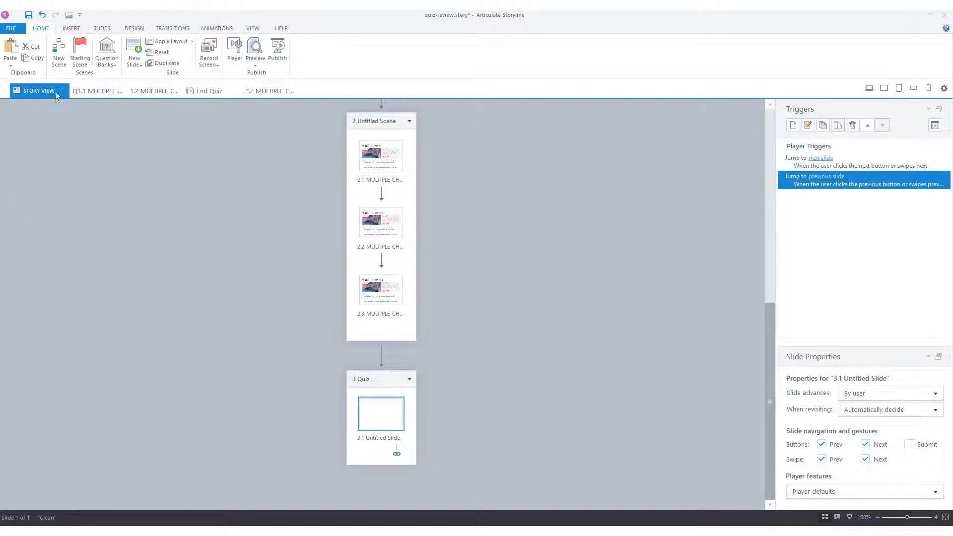
{"action": "left_click", "coordinate": [105, 65]}
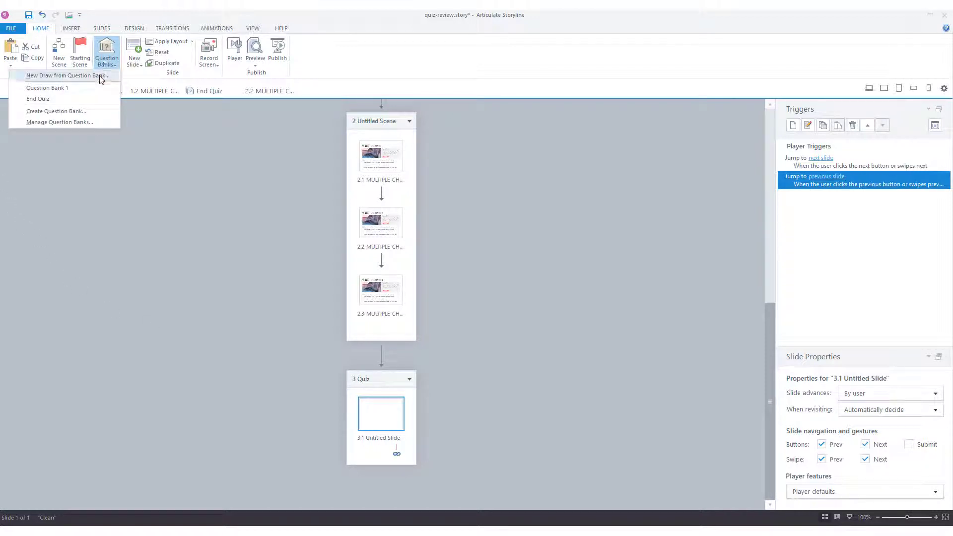
{"action": "left_click", "coordinate": [99, 76]}
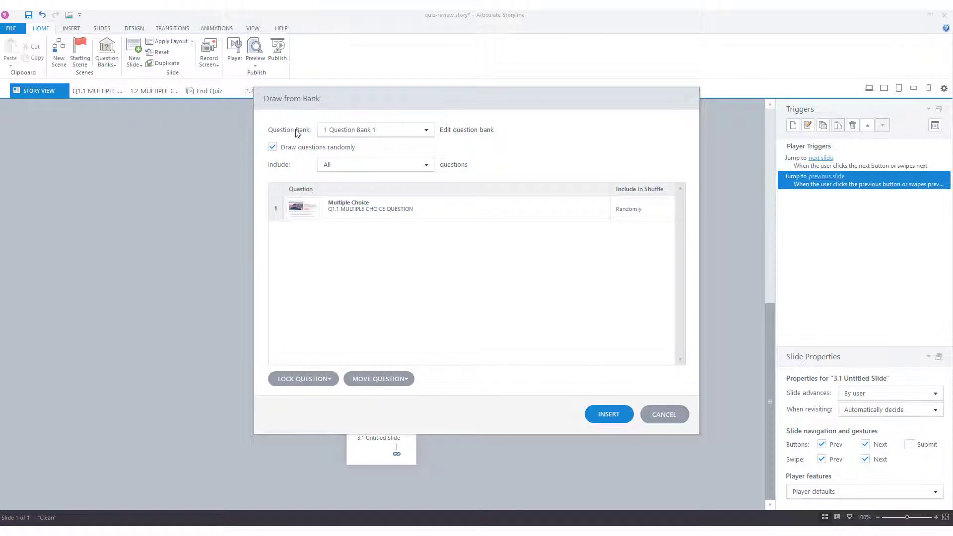
{"action": "left_click", "coordinate": [348, 130]}
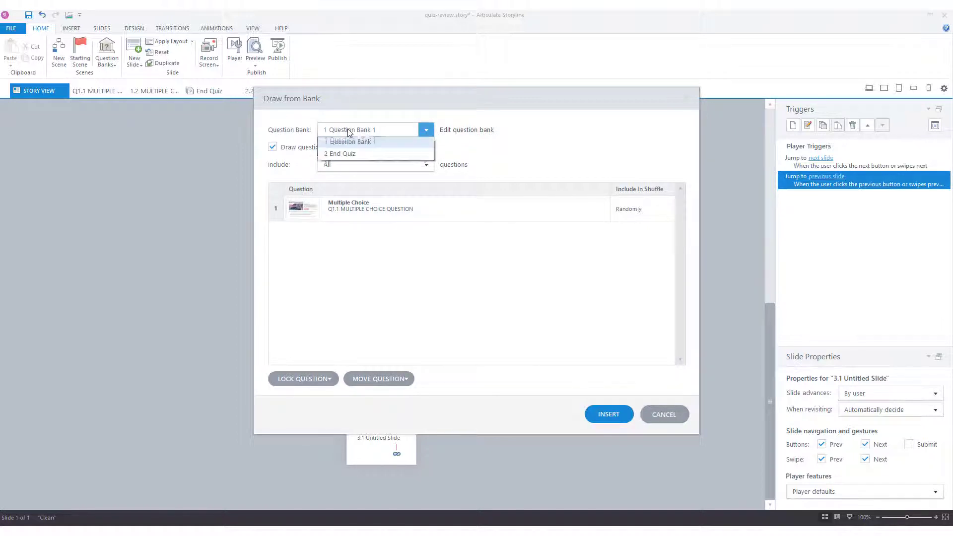
{"action": "left_click", "coordinate": [350, 156]}
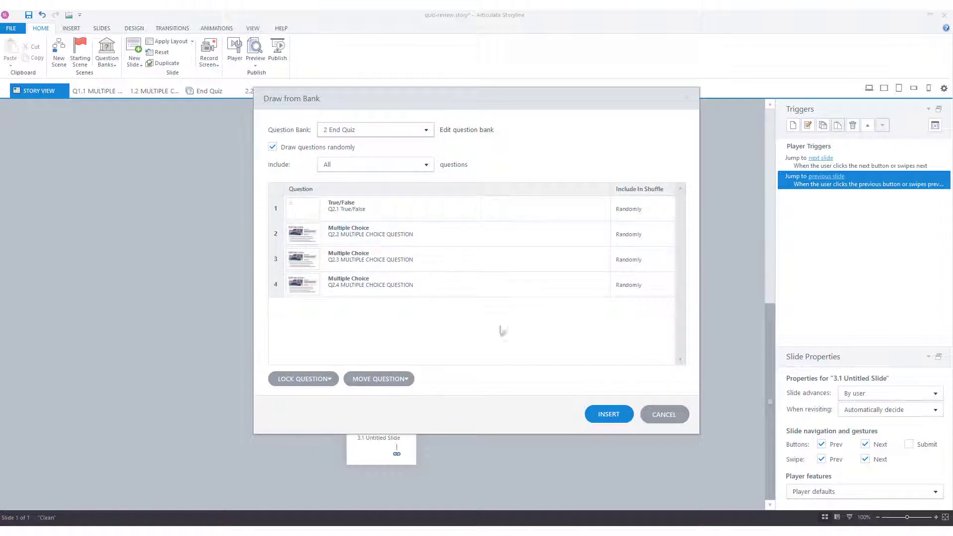
{"action": "left_click", "coordinate": [611, 414]}
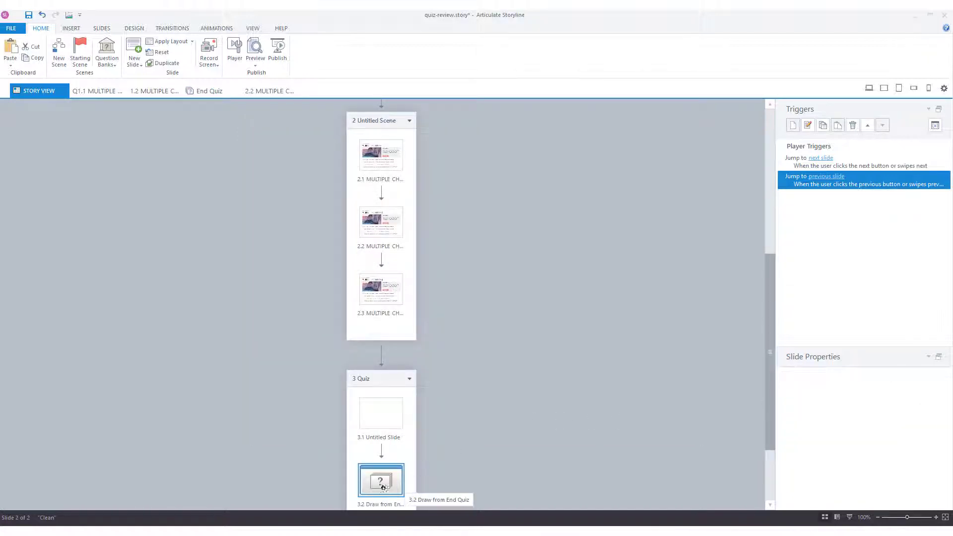
{"action": "scroll", "coordinate": [387, 473], "scroll_direction": "down", "scroll_amount": 1}
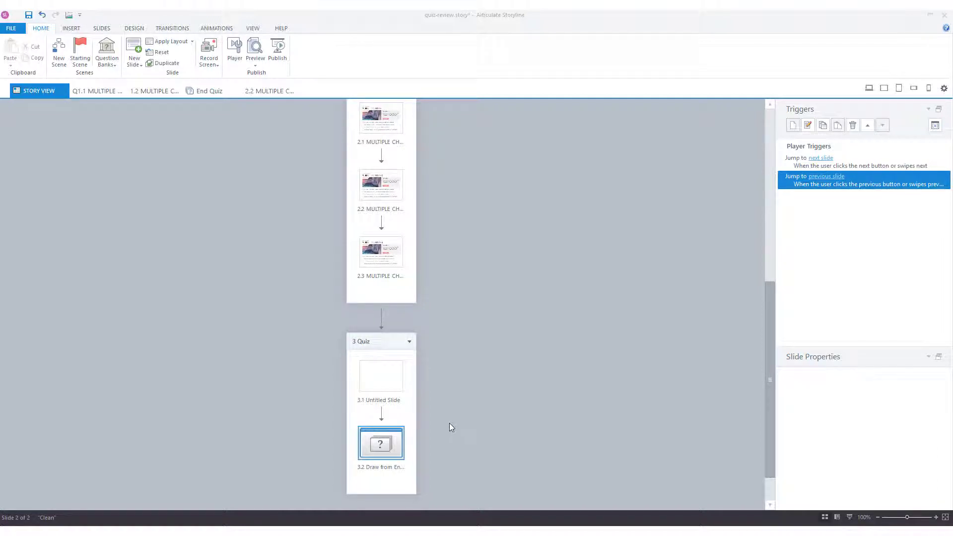
Step: Open slide 3.2's draw settings, leave Include on All four questions, and select True/False
{"action": "double_click", "coordinate": [376, 443]}
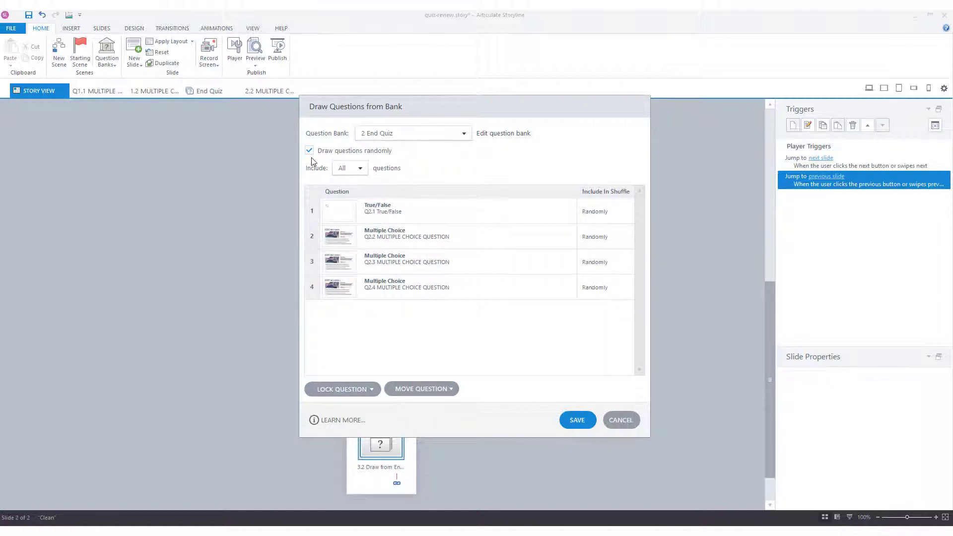
{"action": "left_click", "coordinate": [346, 170]}
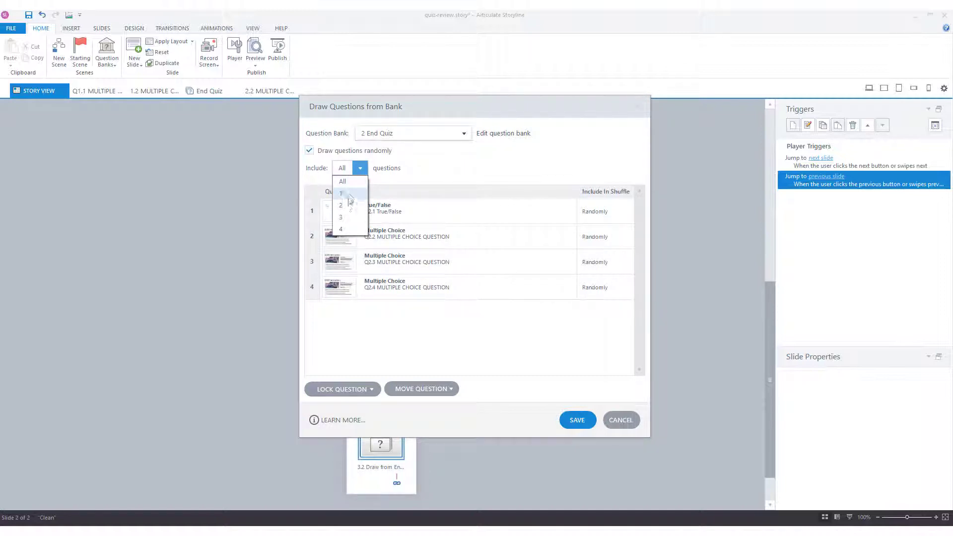
{"action": "left_click", "coordinate": [391, 173]}
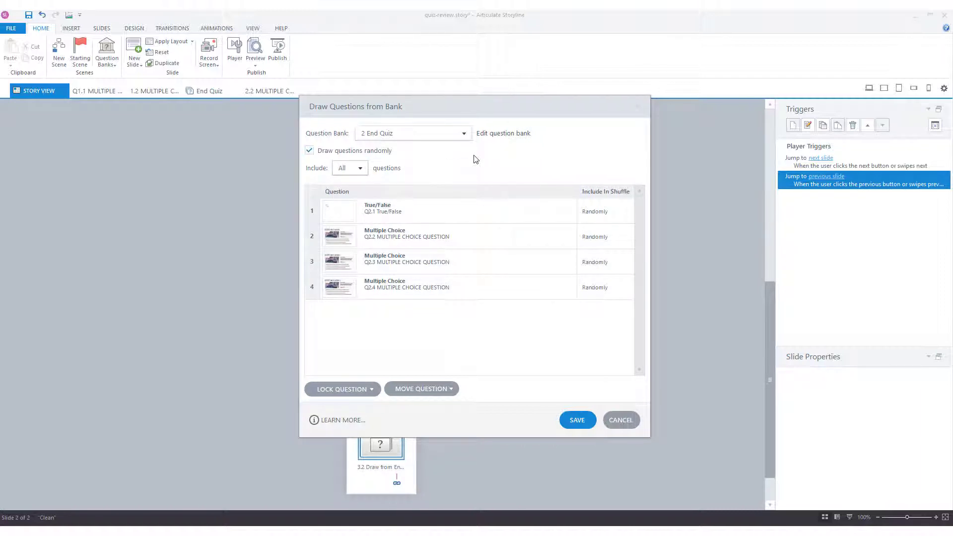
{"action": "left_click", "coordinate": [606, 213]}
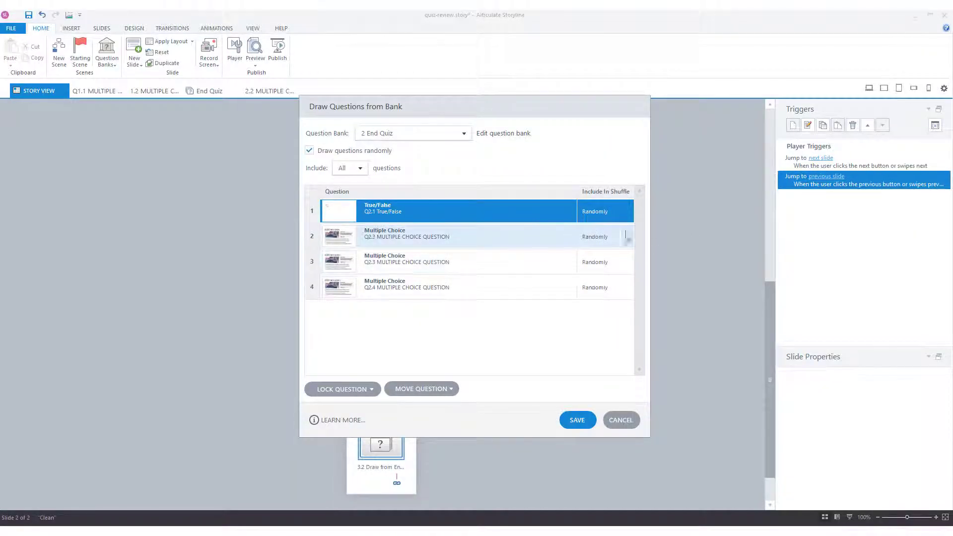
{"action": "left_click", "coordinate": [620, 218]}
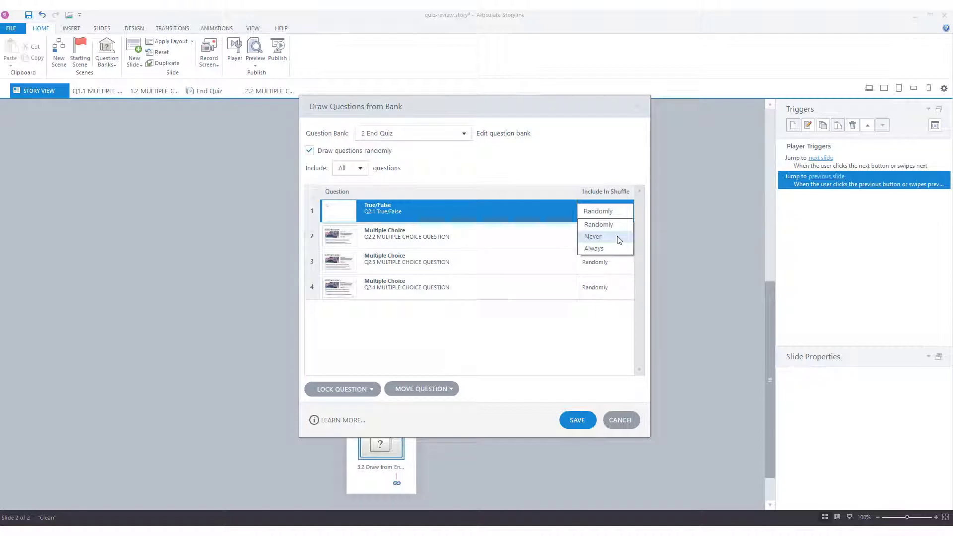
{"action": "key", "text": "Escape"}
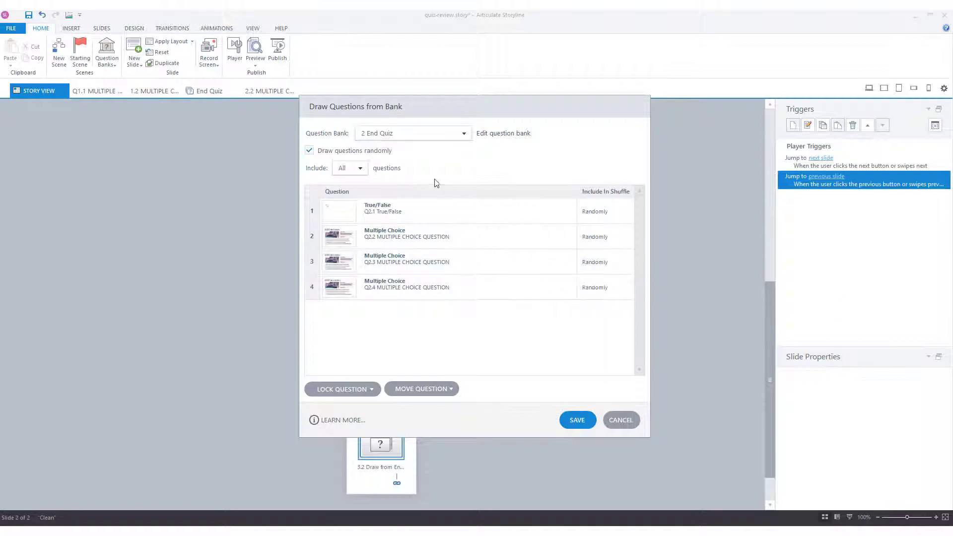
Step: Lock Q2.3 'To Top of Group' and Q2.2 'To Question Below' in the draw list
{"action": "left_click", "coordinate": [485, 265]}
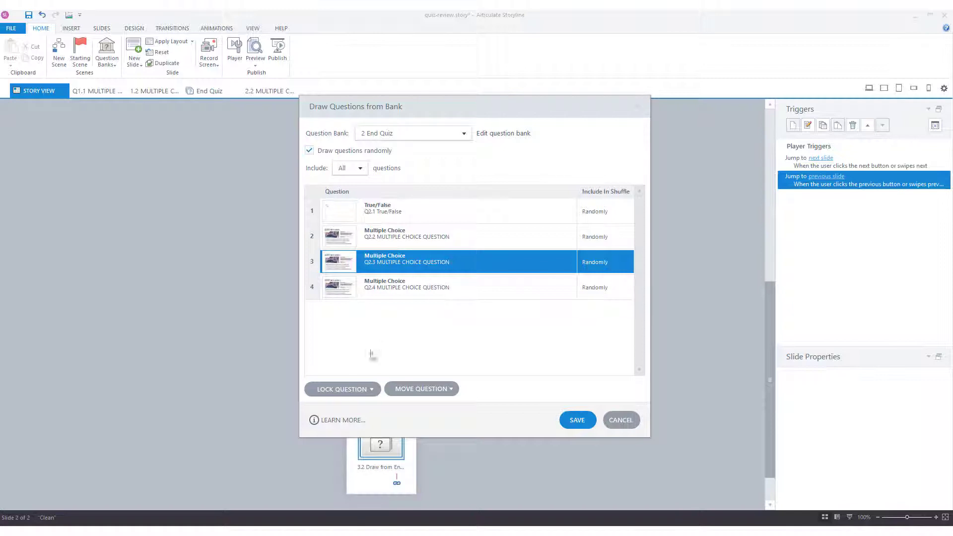
{"action": "left_click", "coordinate": [368, 390]}
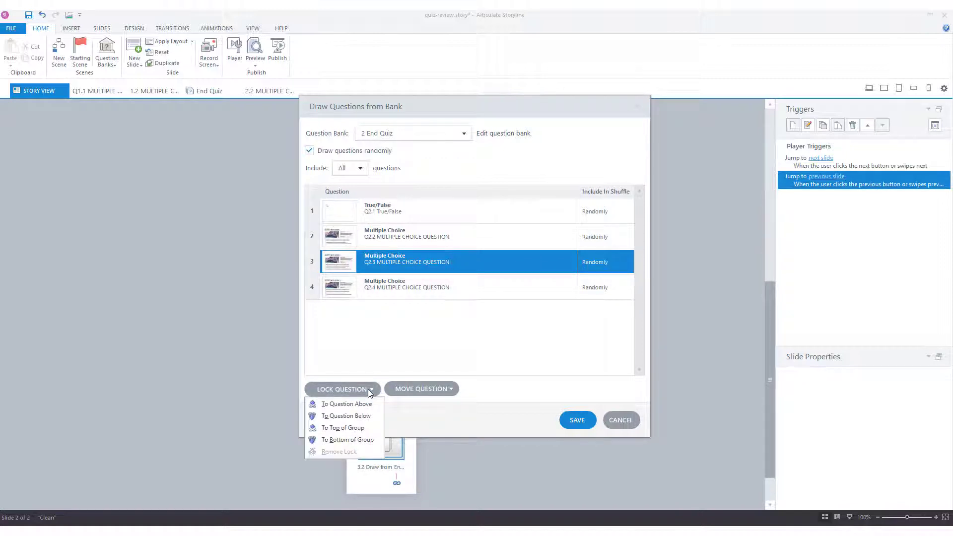
{"action": "left_click", "coordinate": [353, 428]}
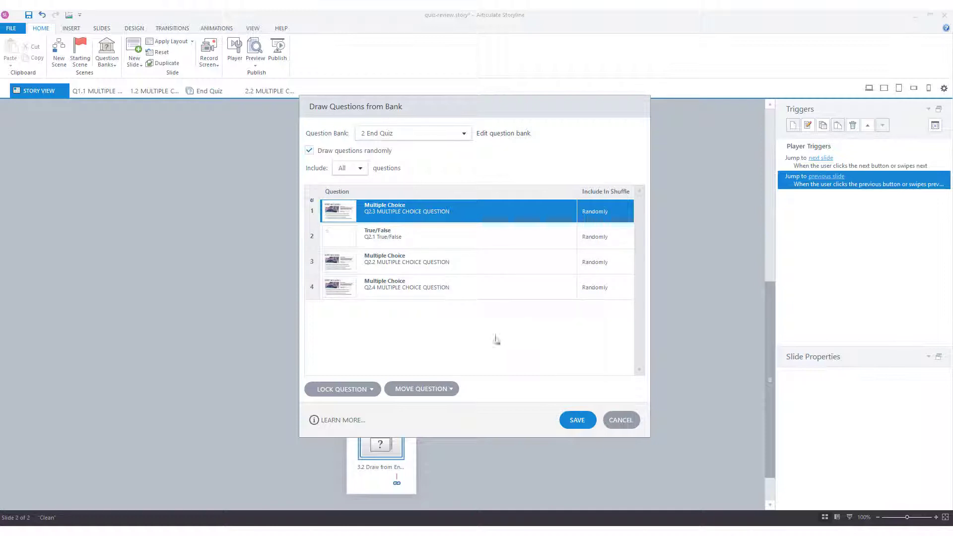
{"action": "left_click", "coordinate": [443, 263]}
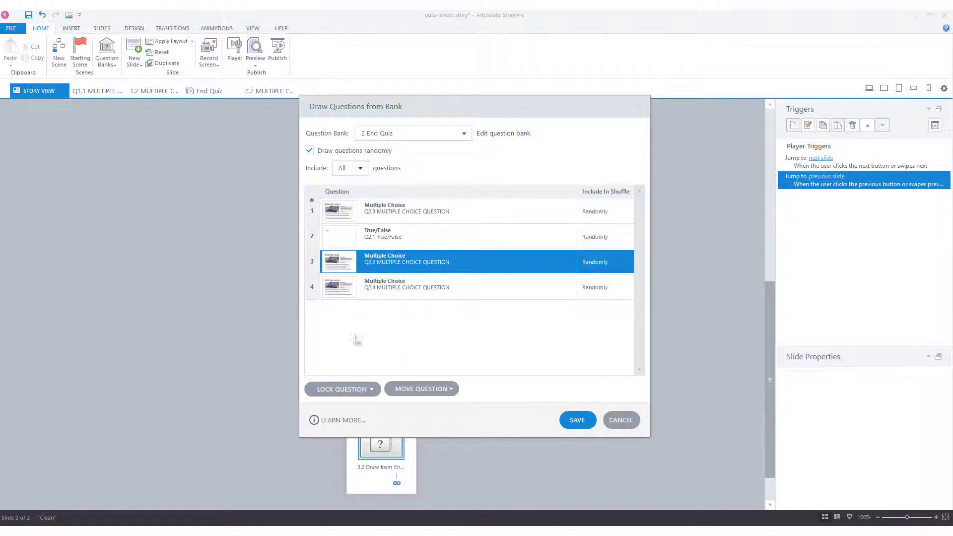
{"action": "left_click", "coordinate": [371, 390]}
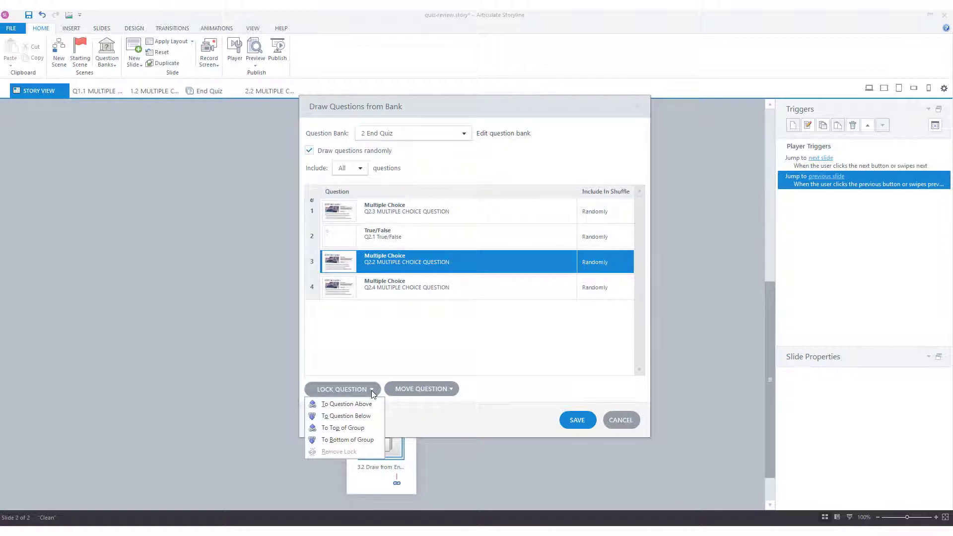
{"action": "left_click", "coordinate": [350, 417]}
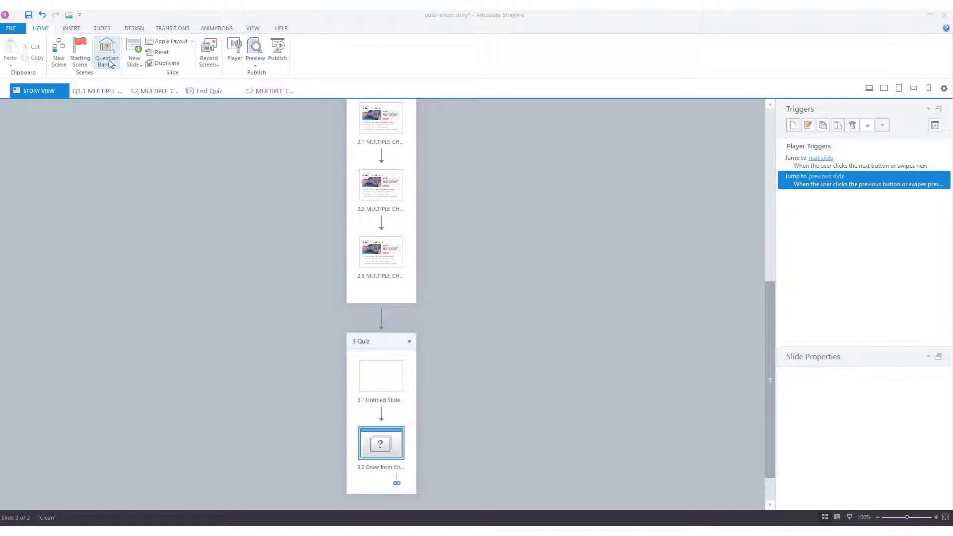
Step: Open slide 2.3 for editing and launch Manage Question Banks from the Slides tab
{"action": "left_click", "coordinate": [389, 259]}
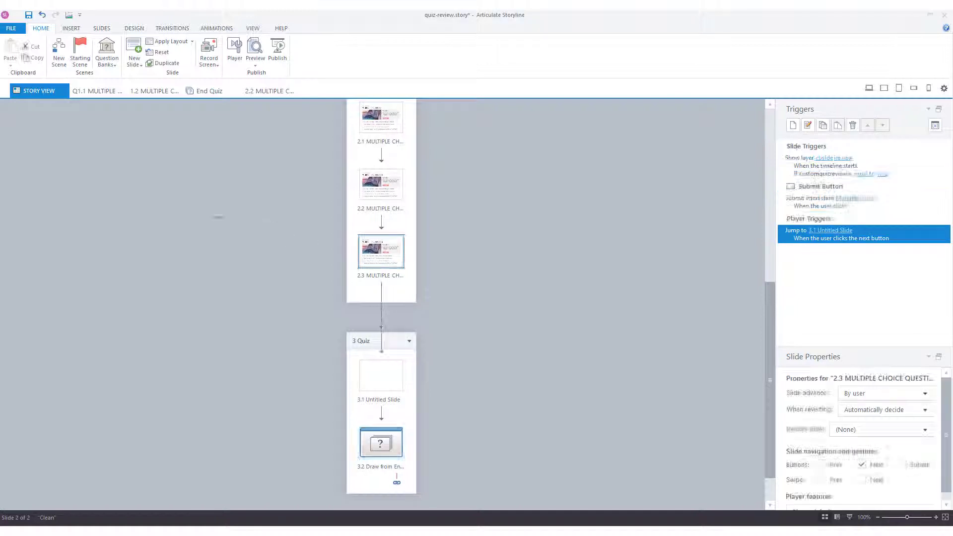
{"action": "key", "text": "Return"}
{"action": "left_click", "coordinate": [102, 29]}
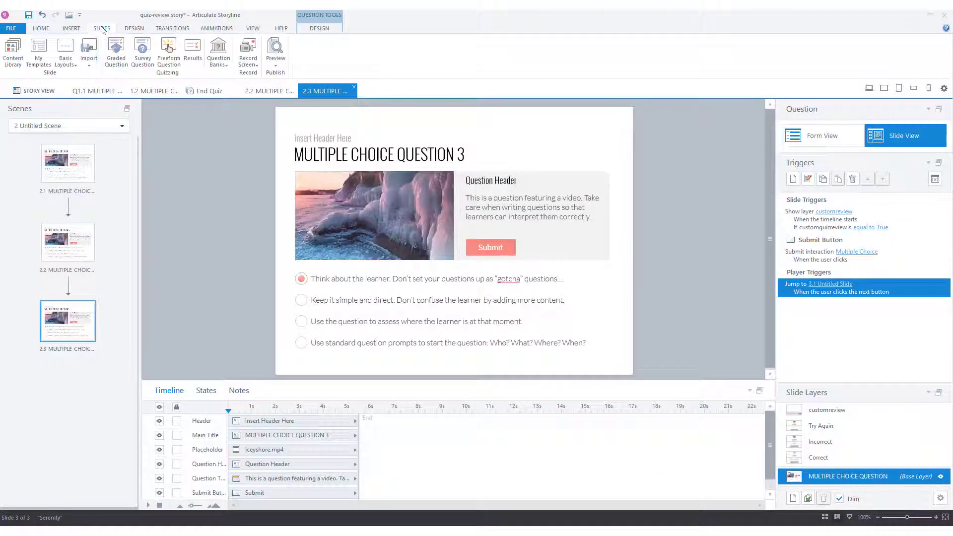
{"action": "left_click", "coordinate": [221, 62]}
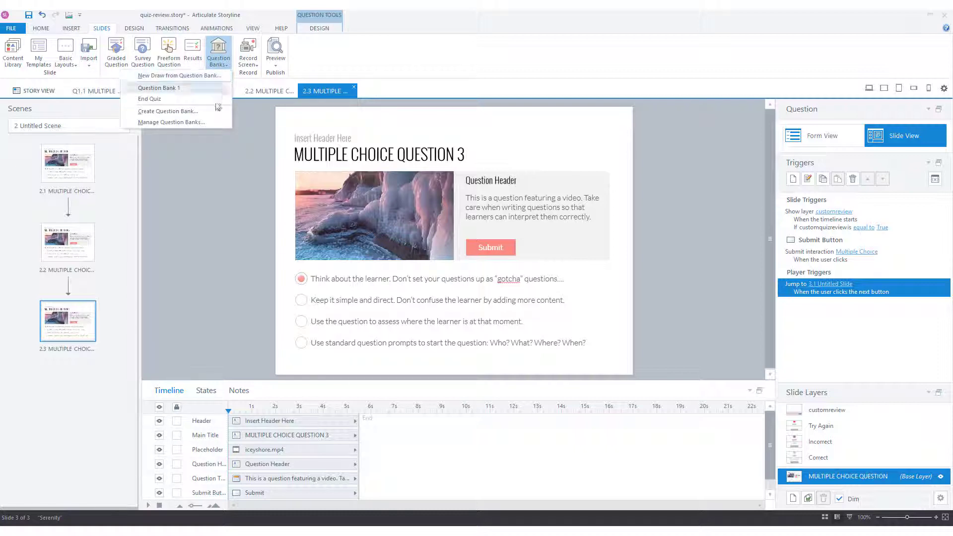
{"action": "left_click", "coordinate": [172, 122]}
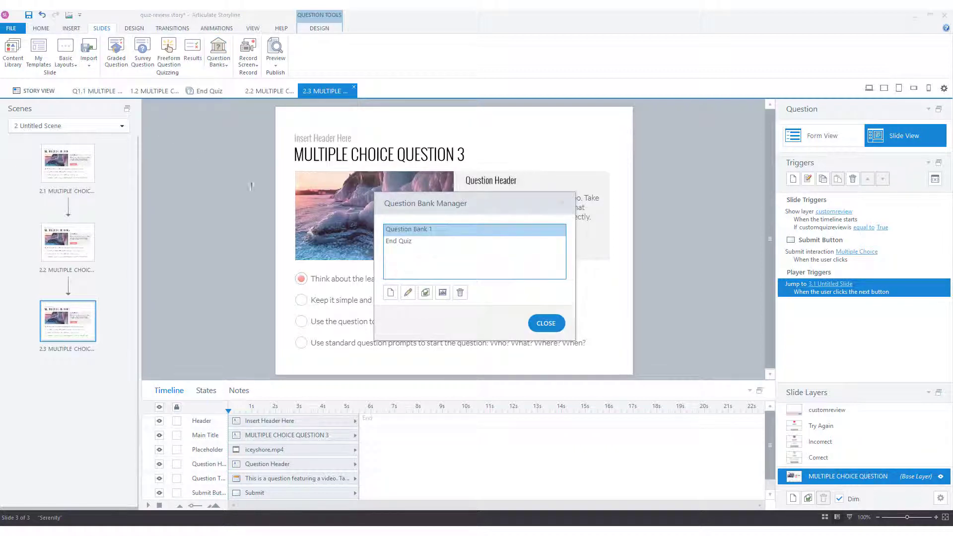